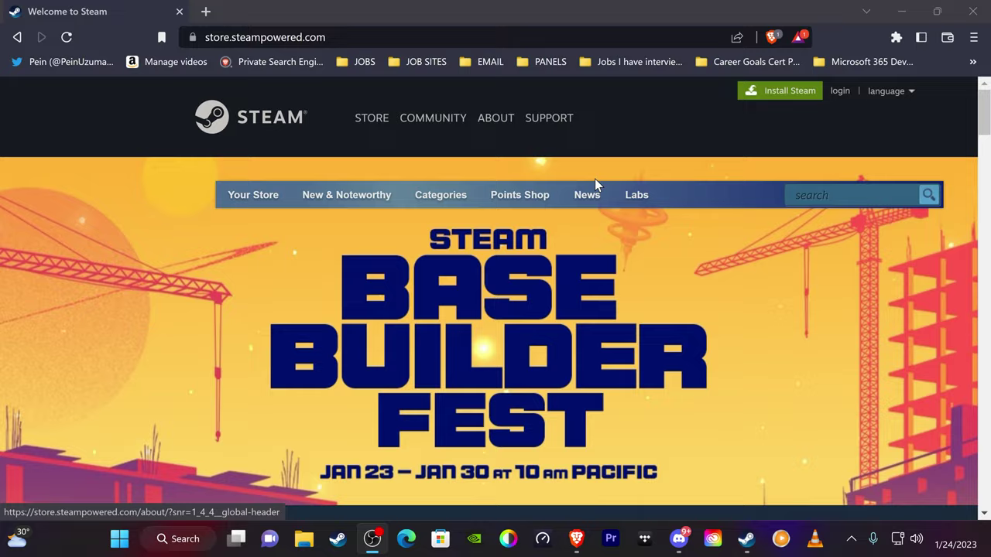
scroll(594, 187, down, 4)
scroll(595, 188, up, 4)
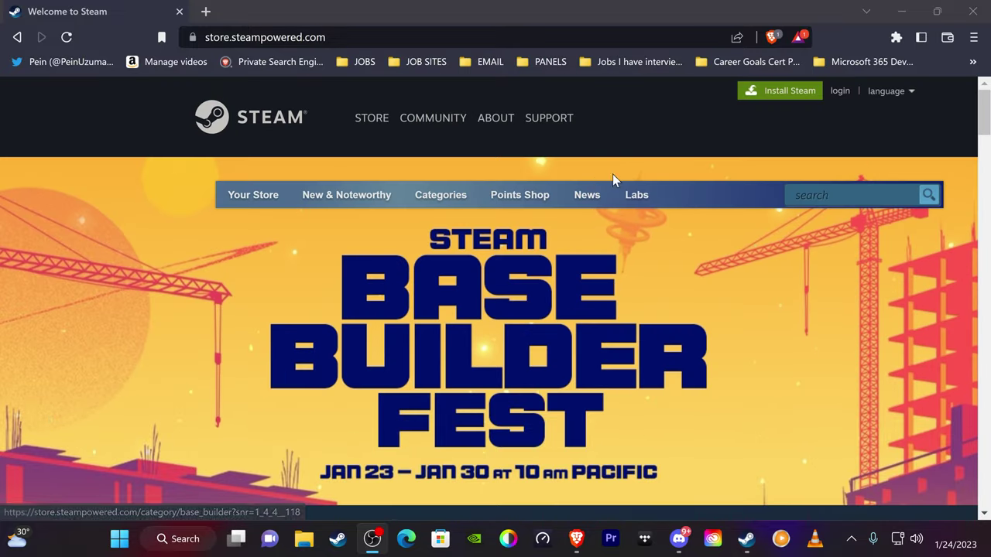
Step: Switch from the browser to the Steam desktop client
click(747, 540)
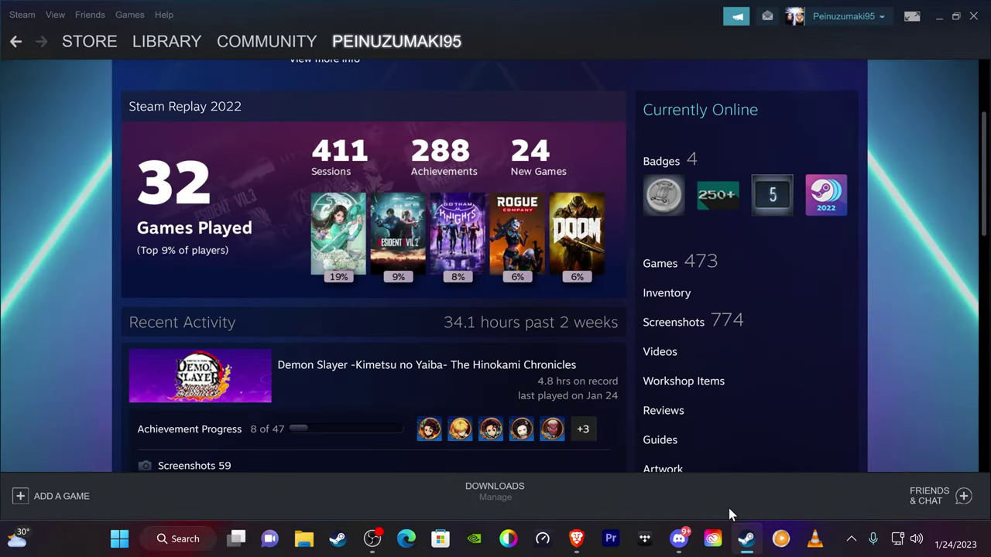
scroll(297, 391, up, 2)
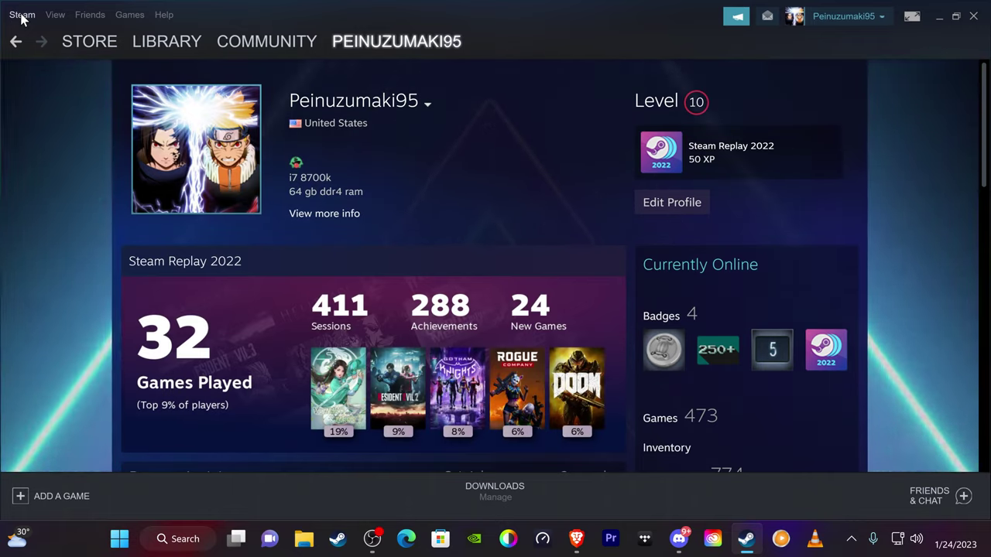
click(23, 16)
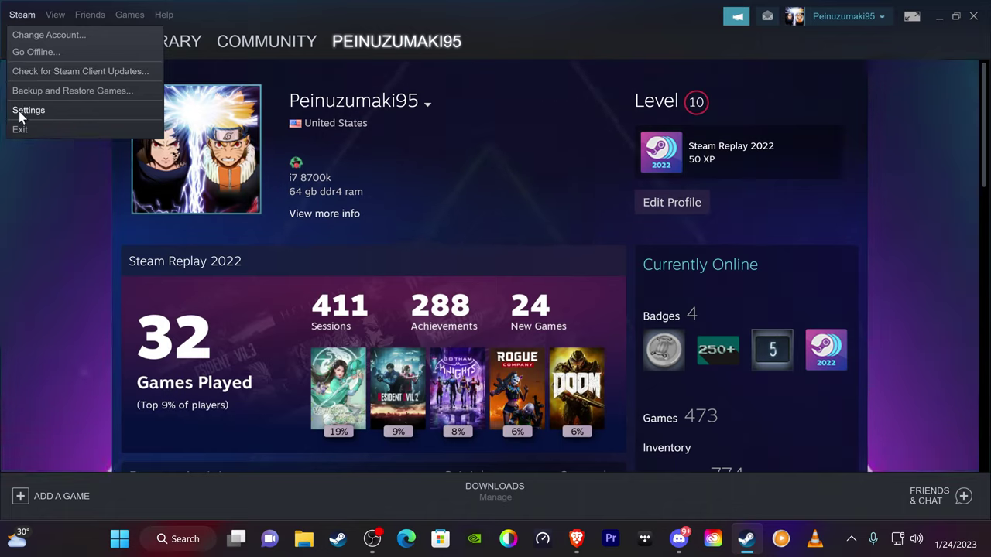
click(19, 111)
mouse_move(197, 53)
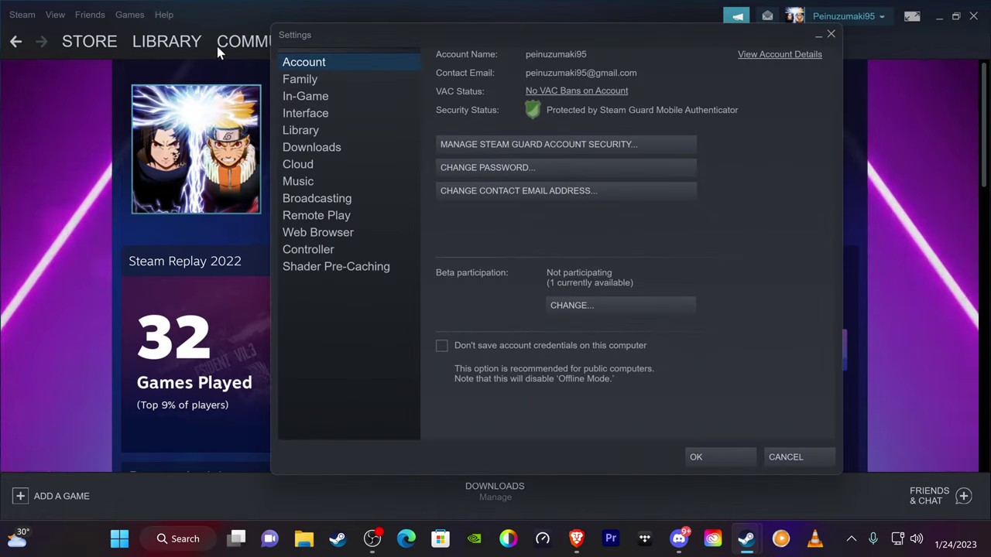
click(221, 29)
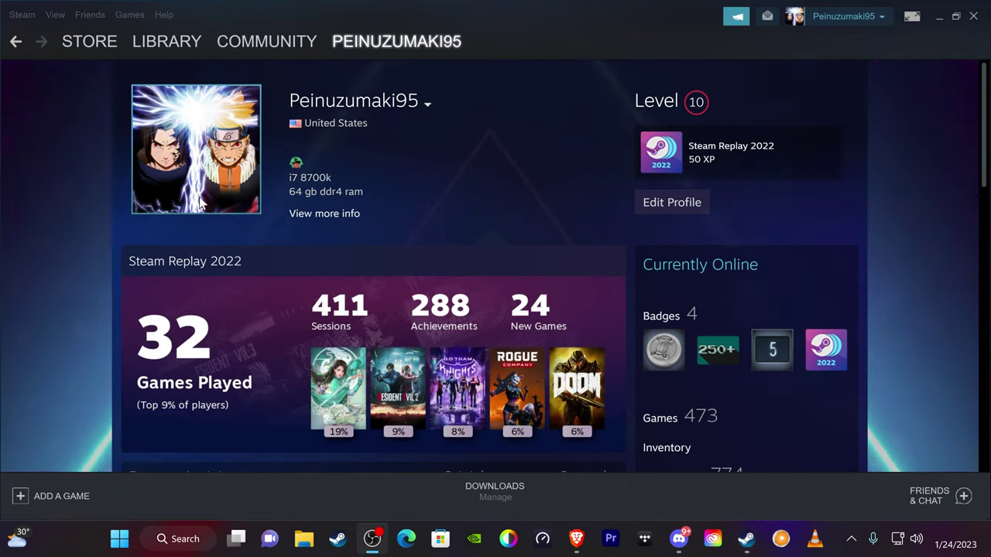
click(21, 15)
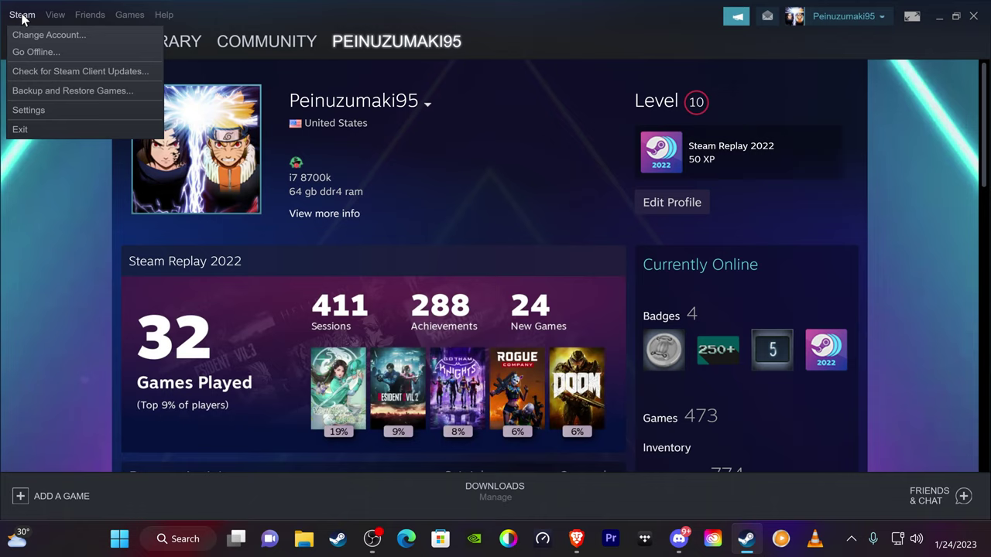
click(31, 110)
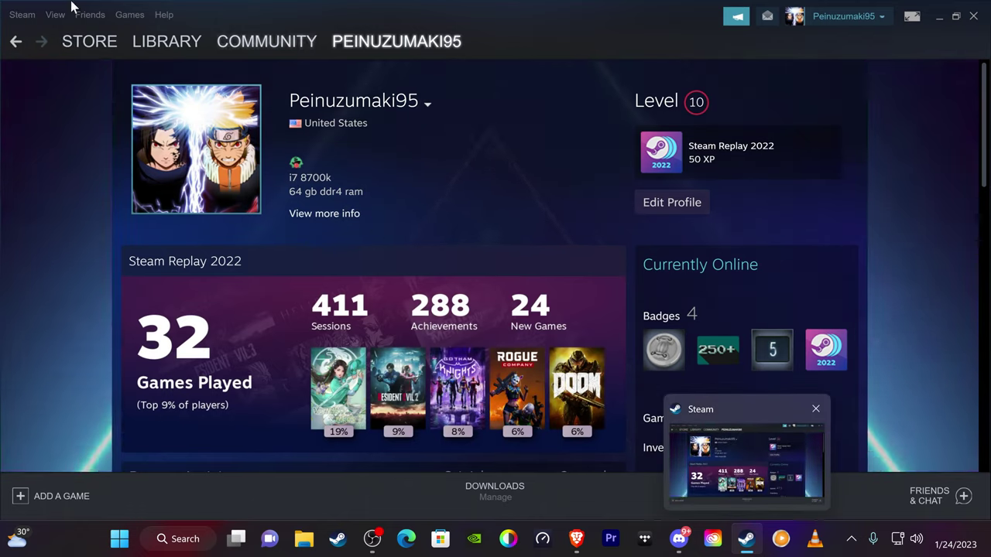
Step: Open the general controller settings from the Controller section of Steam's settings
click(32, 16)
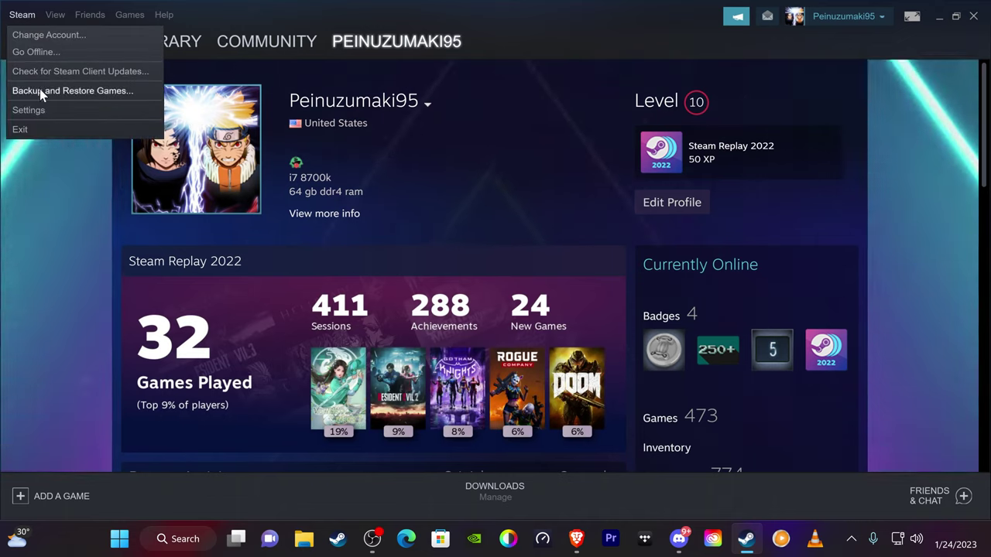
click(33, 109)
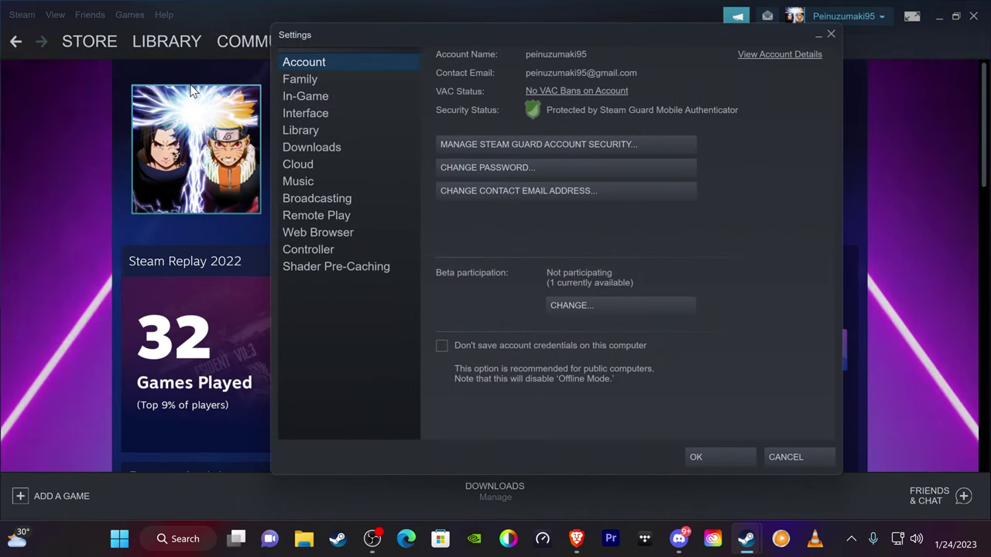
mouse_move(244, 43)
click(307, 251)
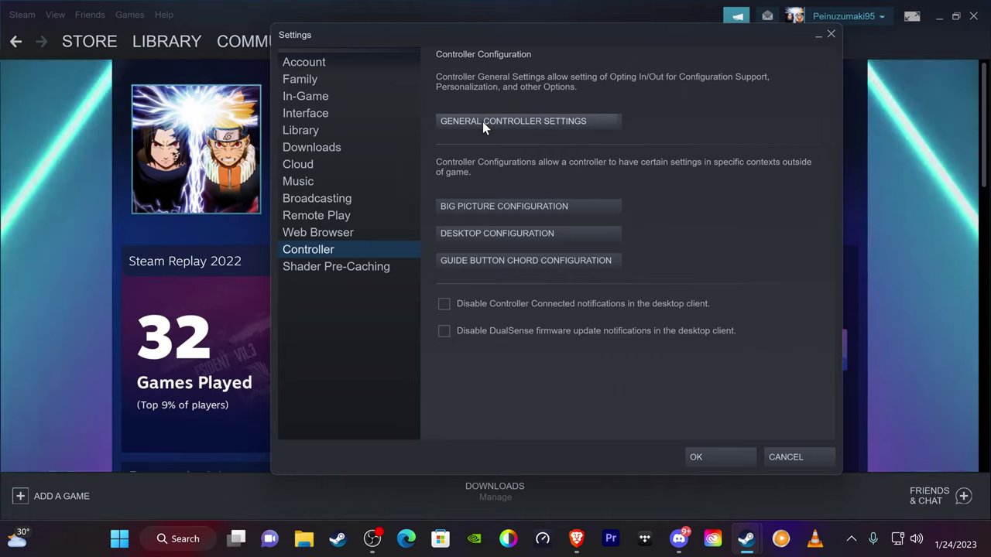
click(482, 121)
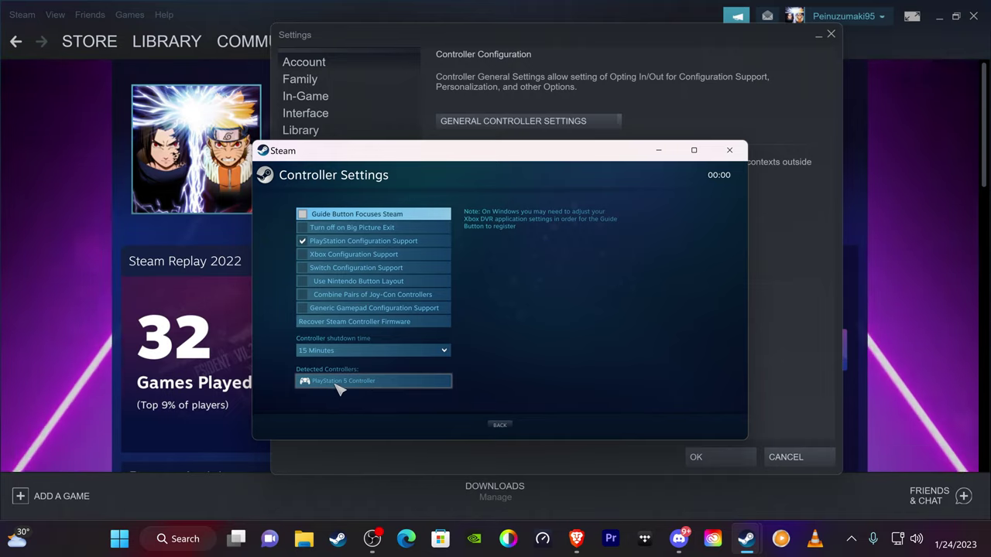
Step: Review the detected PlayStation 5 Controller's personalization preferences without changing them, and close the controller settings and Steam settings
click(336, 387)
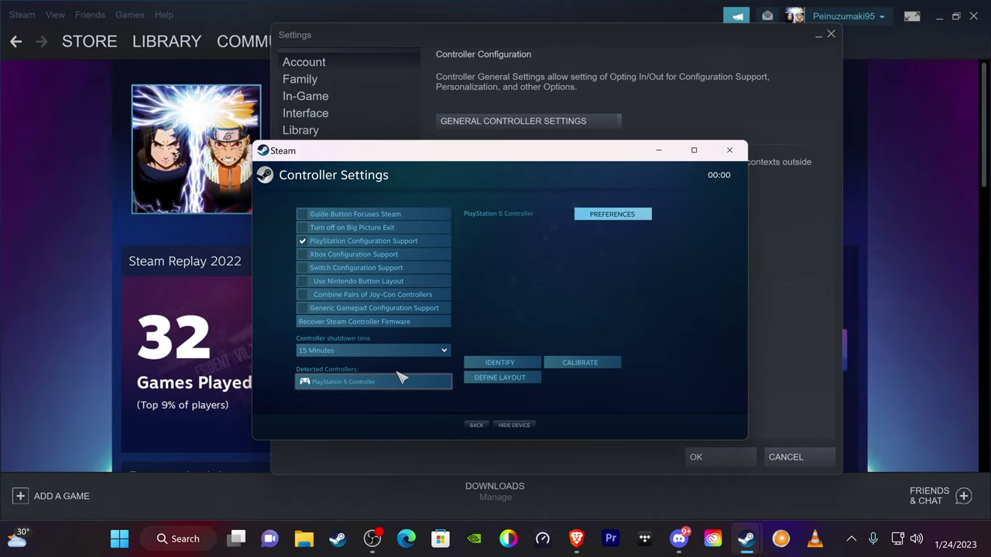
click(616, 216)
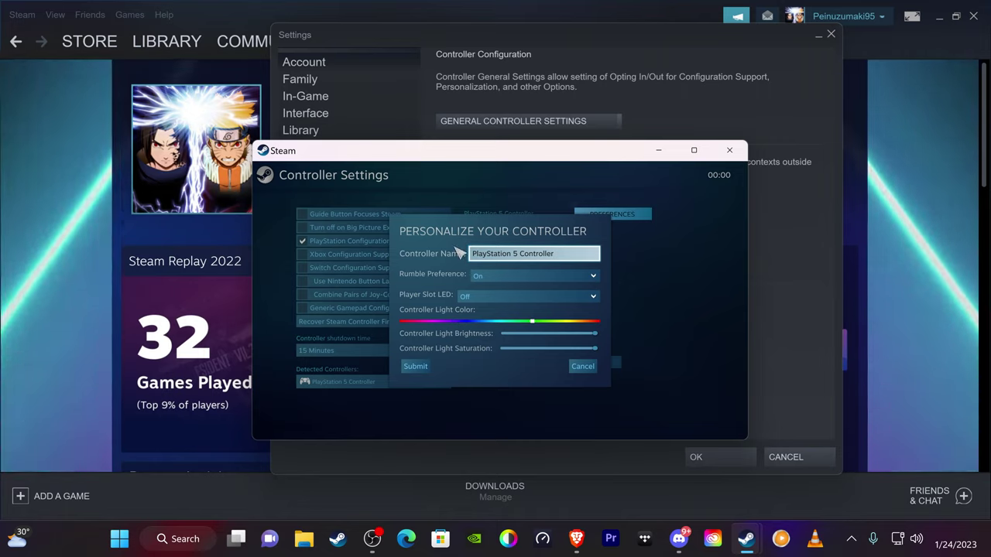
click(582, 366)
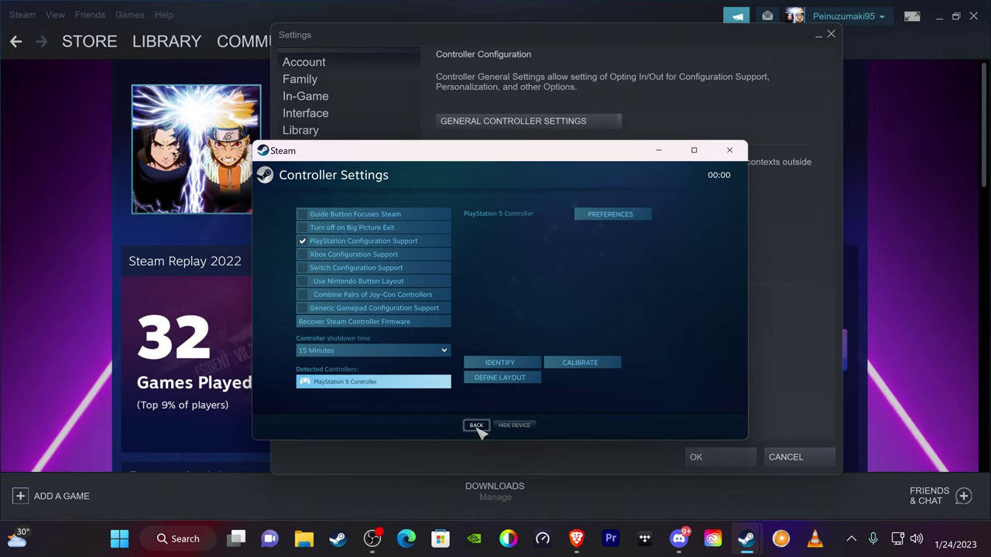
click(476, 425)
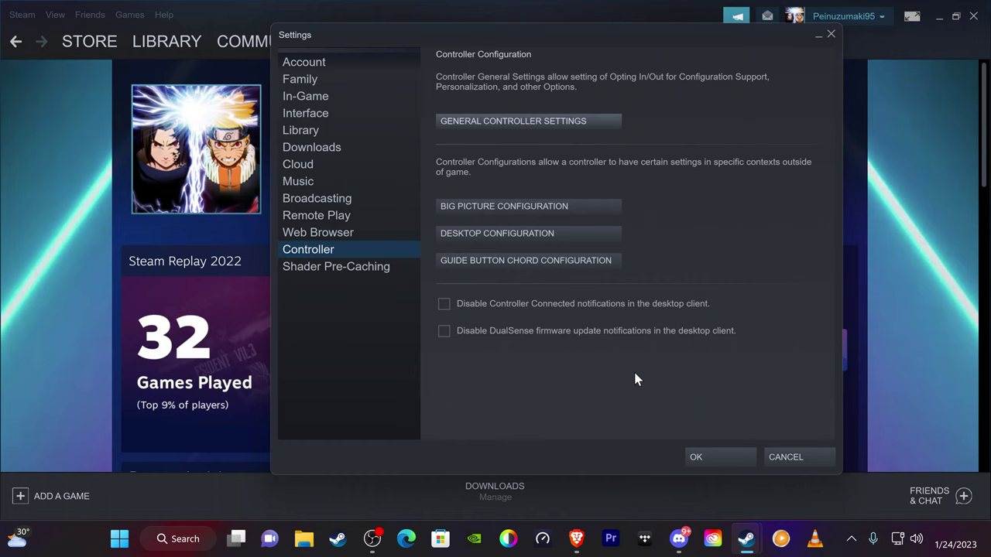
click(711, 463)
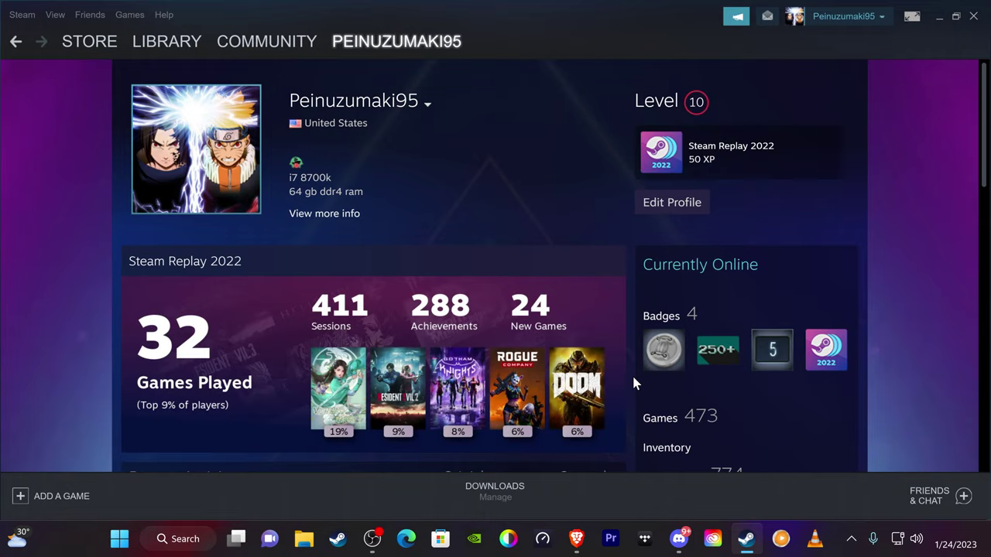
Step: Open the game library and find Demon Slayer -Kimetsu no Yaiba- The Hinokami Chronicles in the Single Player collection
click(147, 62)
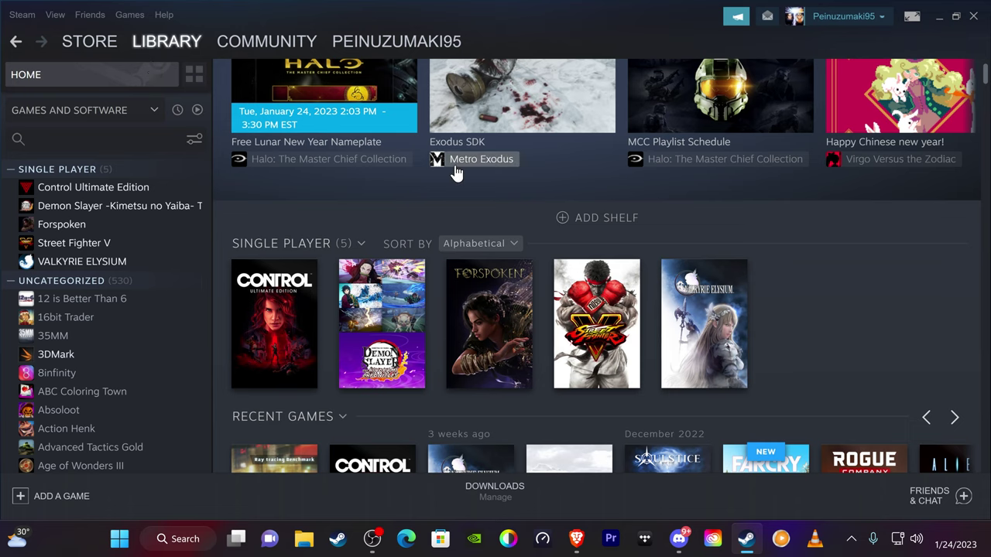
mouse_move(411, 287)
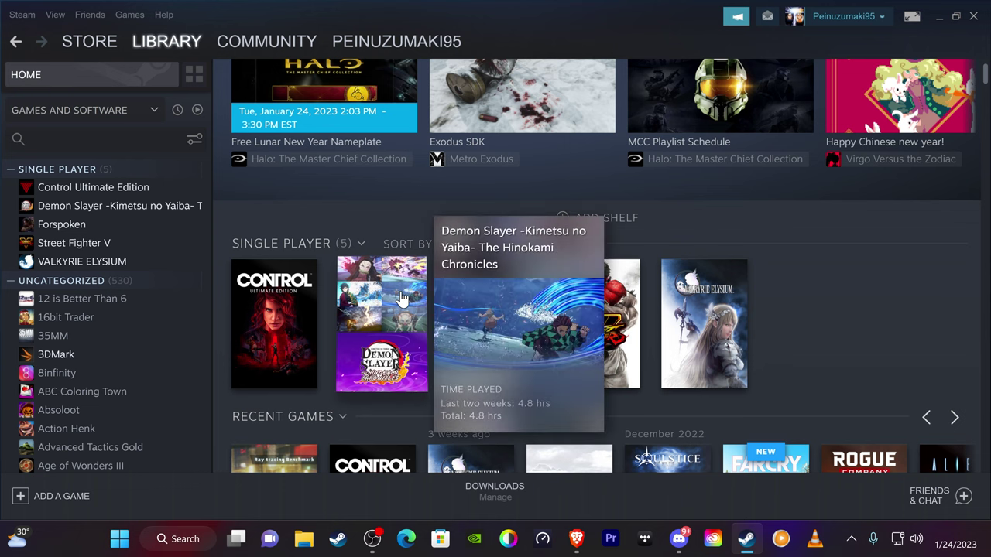
scroll(401, 298, up, 1)
scroll(401, 298, down, 1)
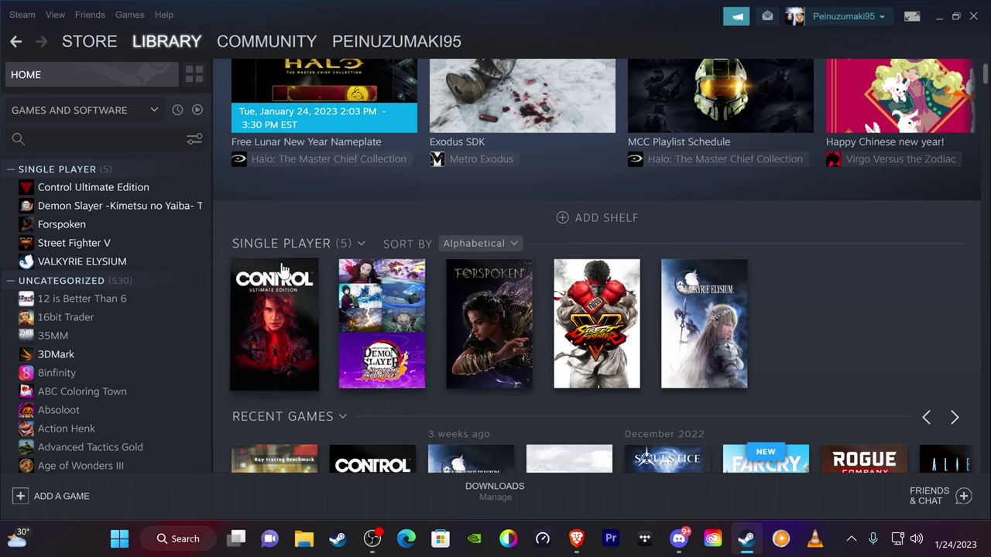
mouse_move(263, 272)
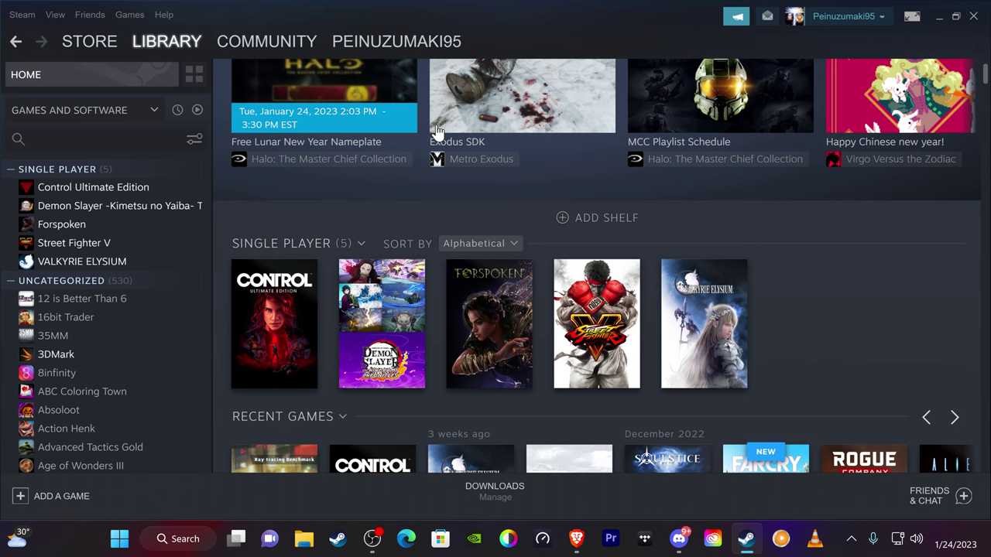
mouse_move(373, 300)
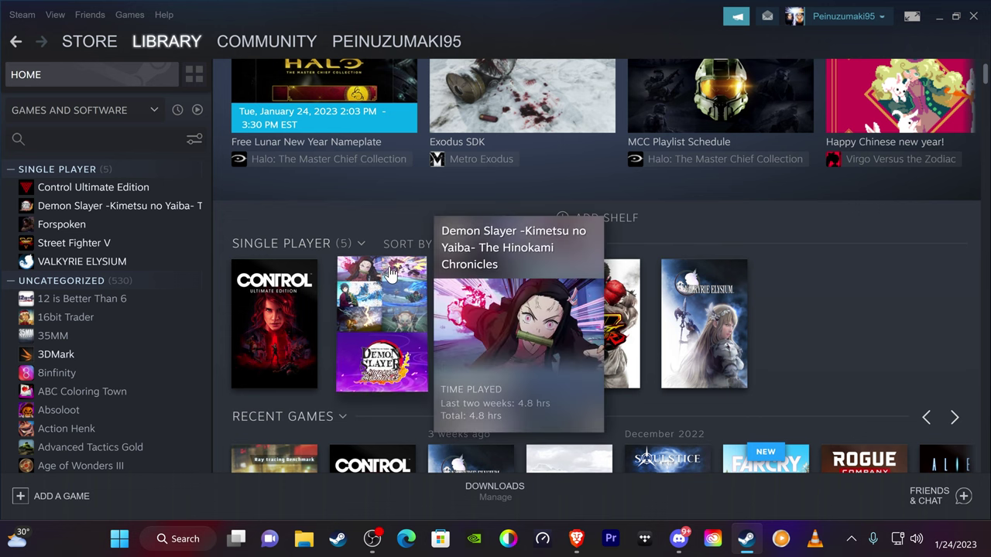
Step: Open the controller properties of Demon Slayer -Kimetsu no Yaiba- The Hinokami Chronicles
right_click(388, 267)
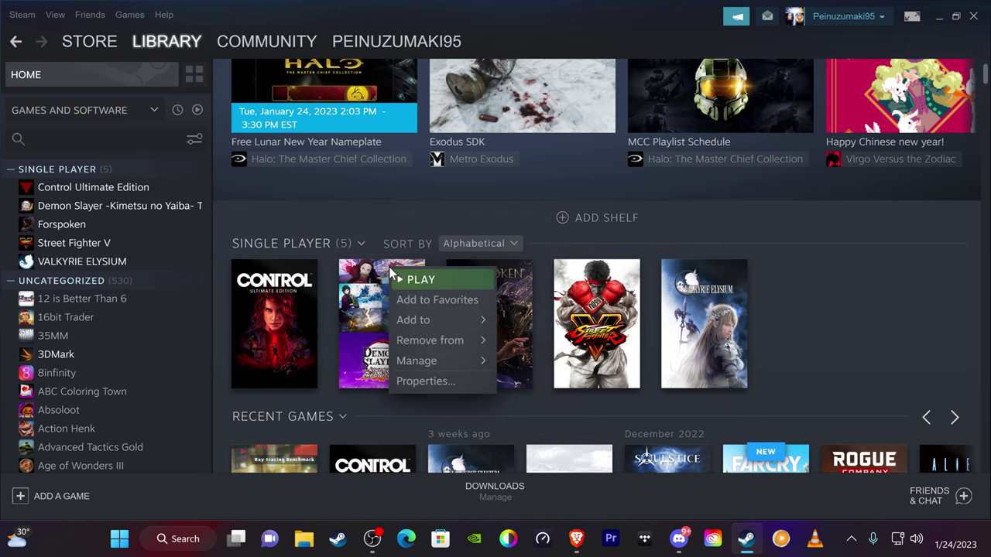
click(425, 384)
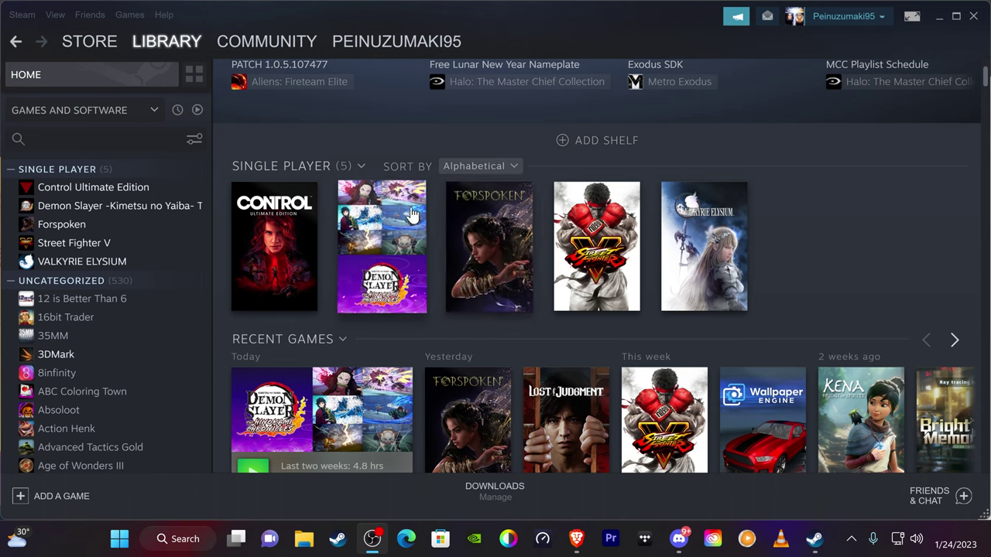
right_click(379, 202)
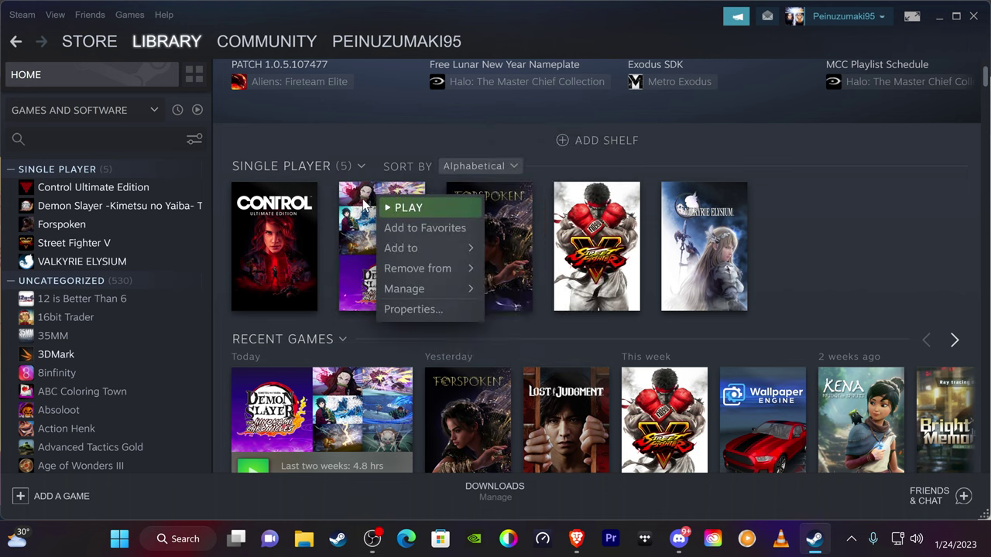
click(411, 309)
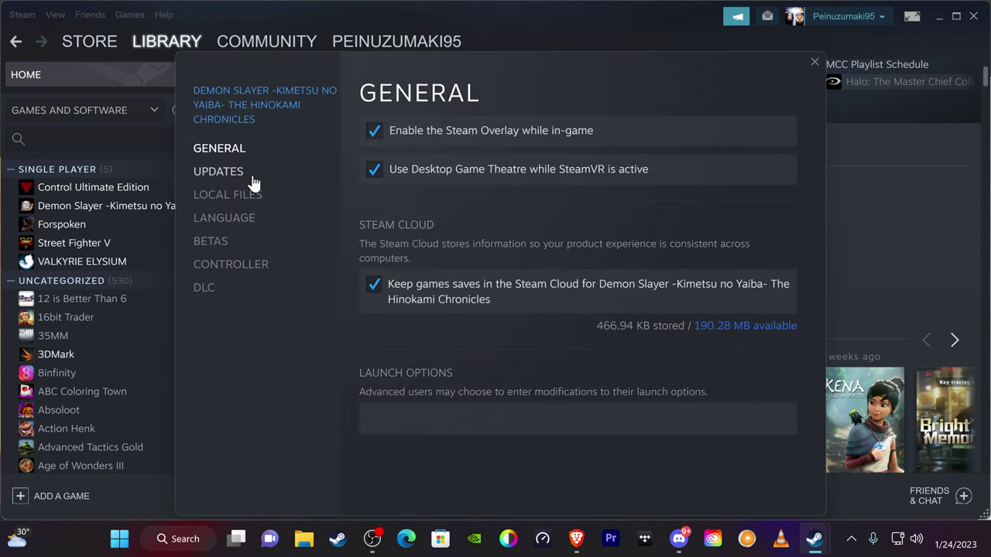
click(216, 267)
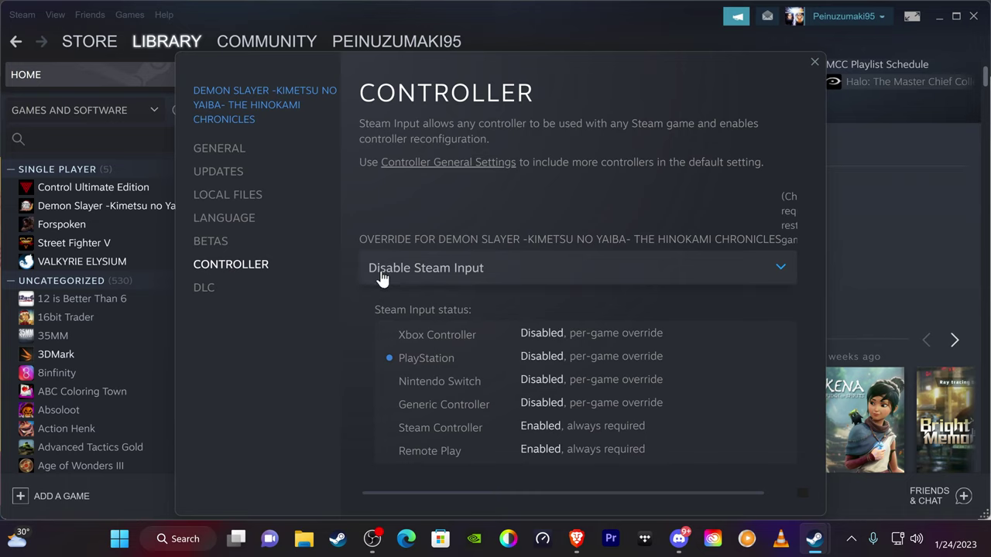
Step: Set the game's controller override to Disable Steam Input and close its properties
click(385, 277)
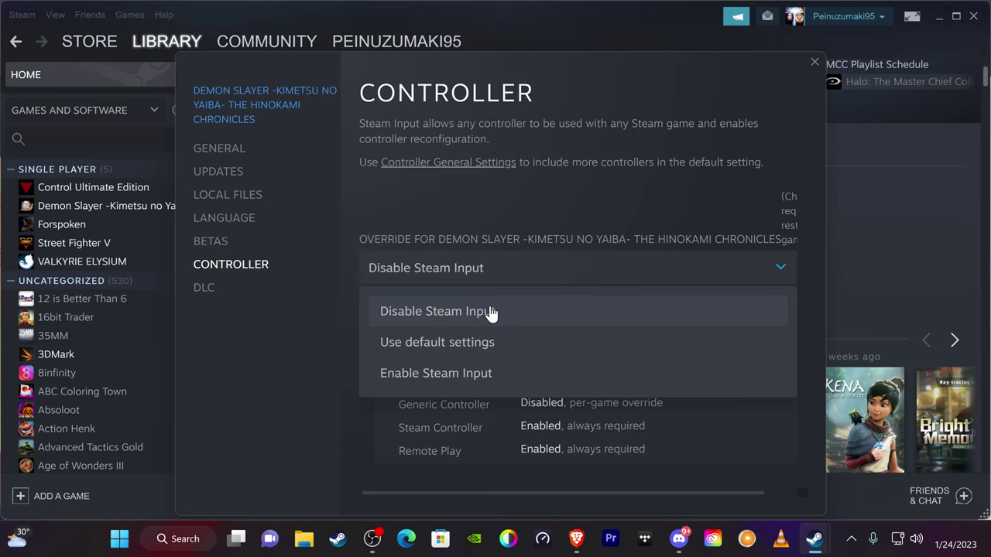
click(605, 313)
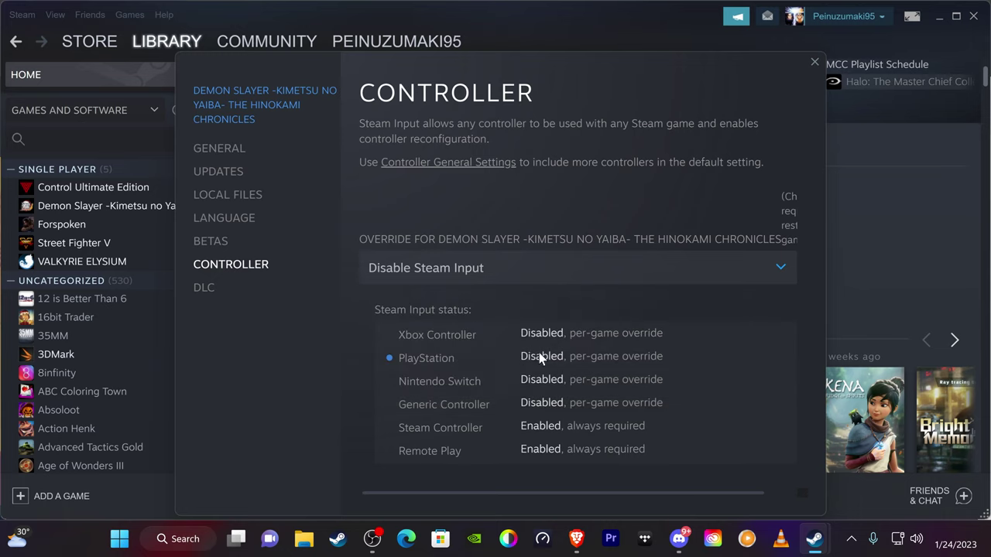
mouse_move(389, 361)
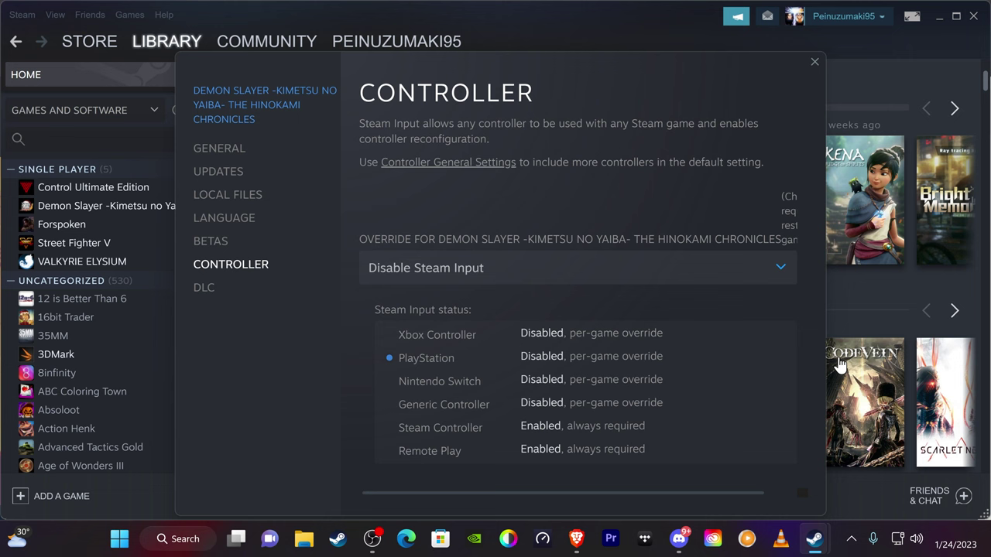
click(815, 62)
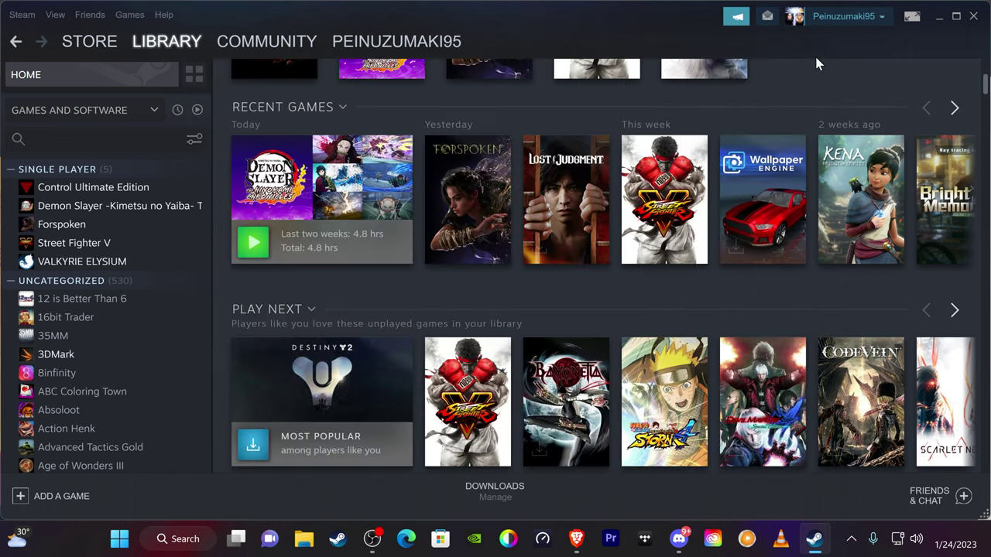
Step: Open the library page of Demon Slayer -Kimetsu no Yaiba- The Hinokami Chronicles and launch the game
scroll(515, 344, up, 5)
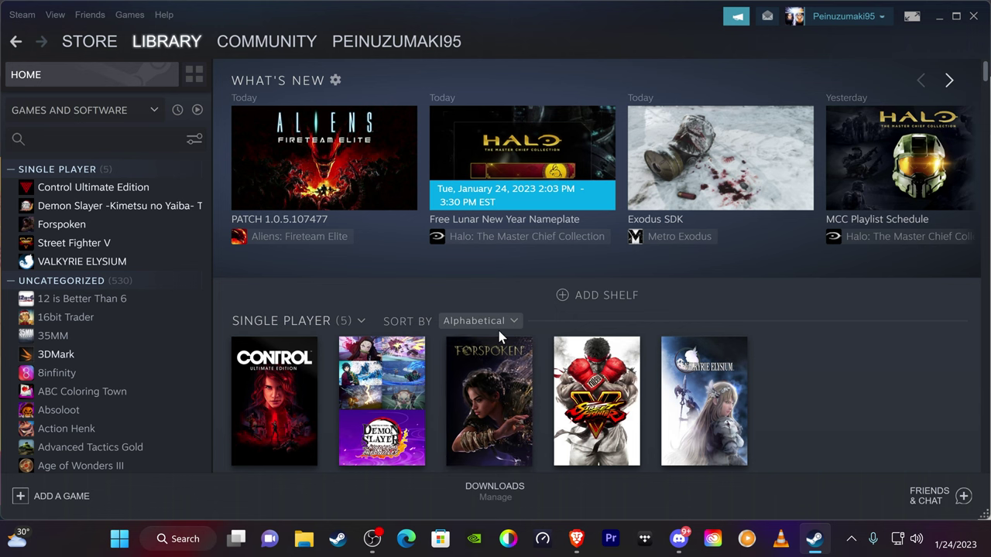
mouse_move(393, 367)
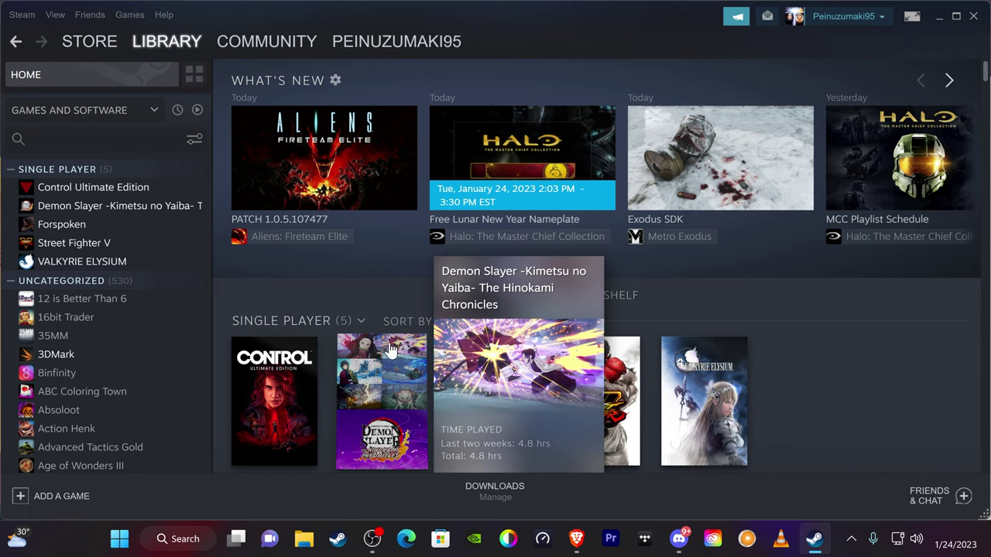
click(391, 350)
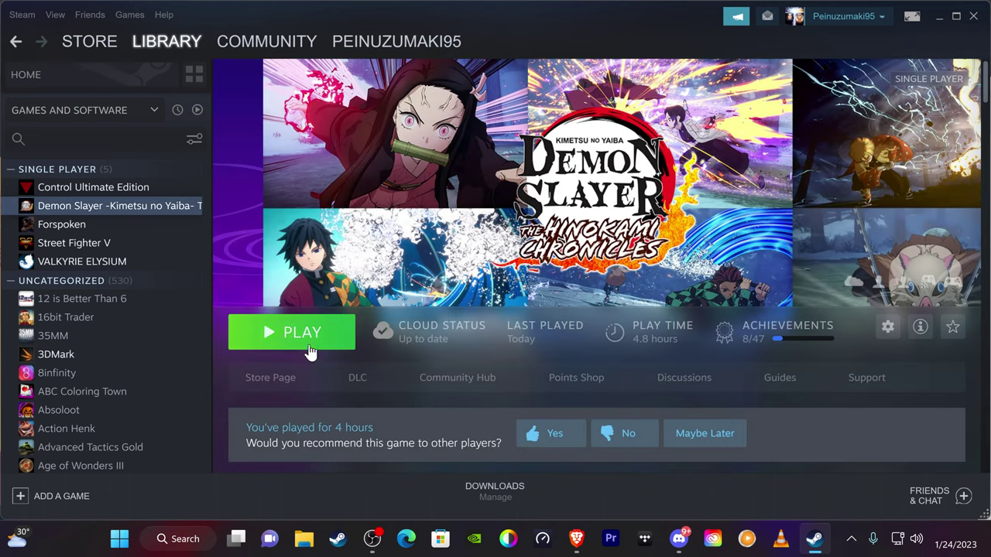
click(294, 337)
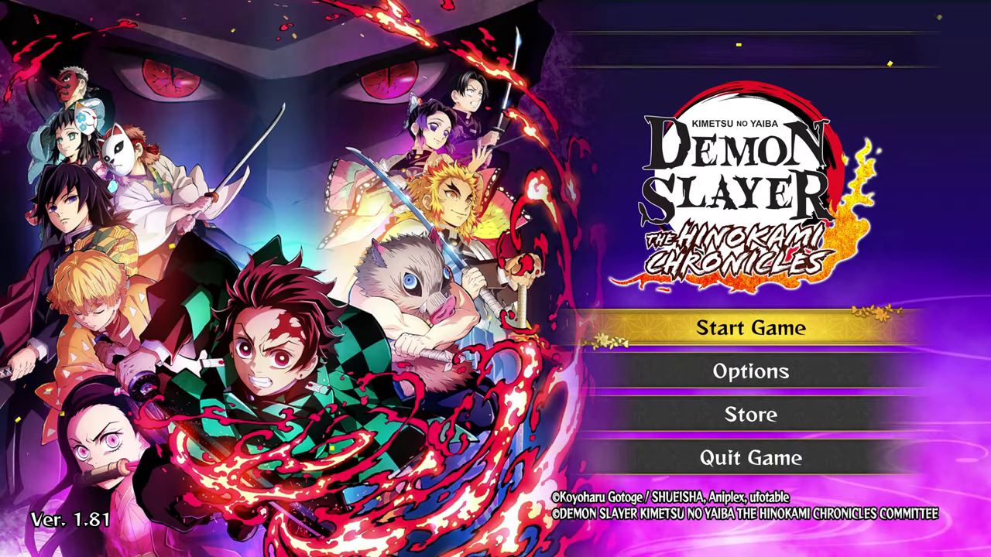
Step: Start the game from the title screen to reach the main menu
key(Down)
key(Up)
key(Down)
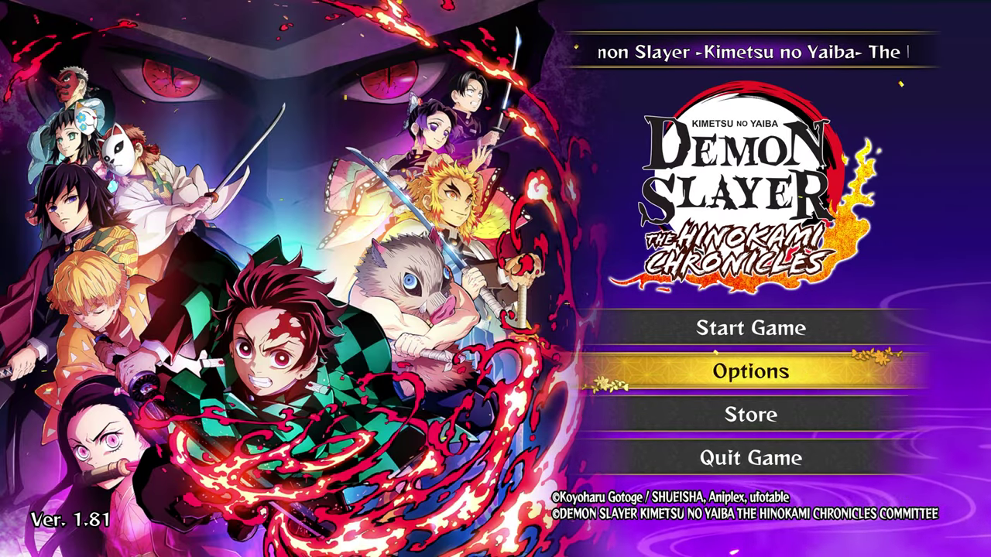
key(Up)
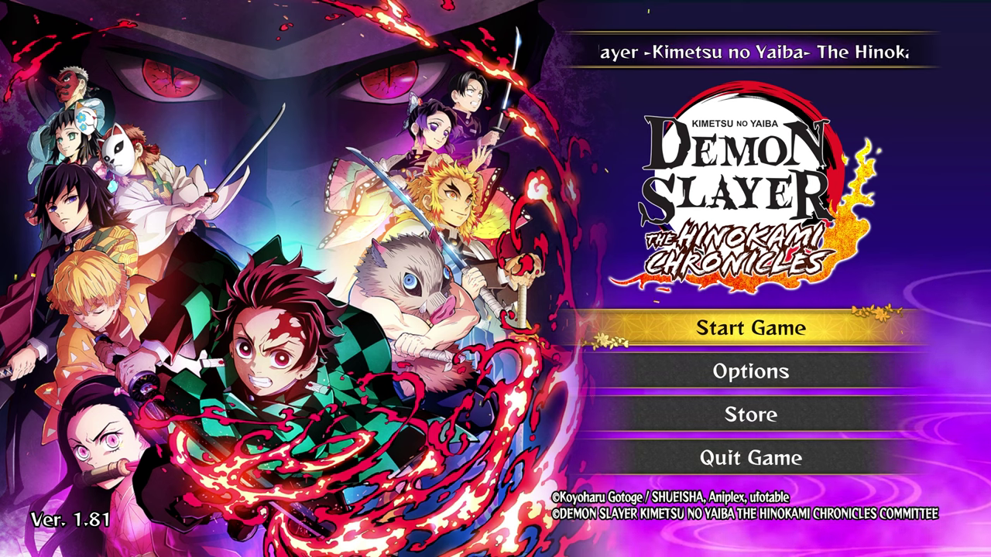
key(Return)
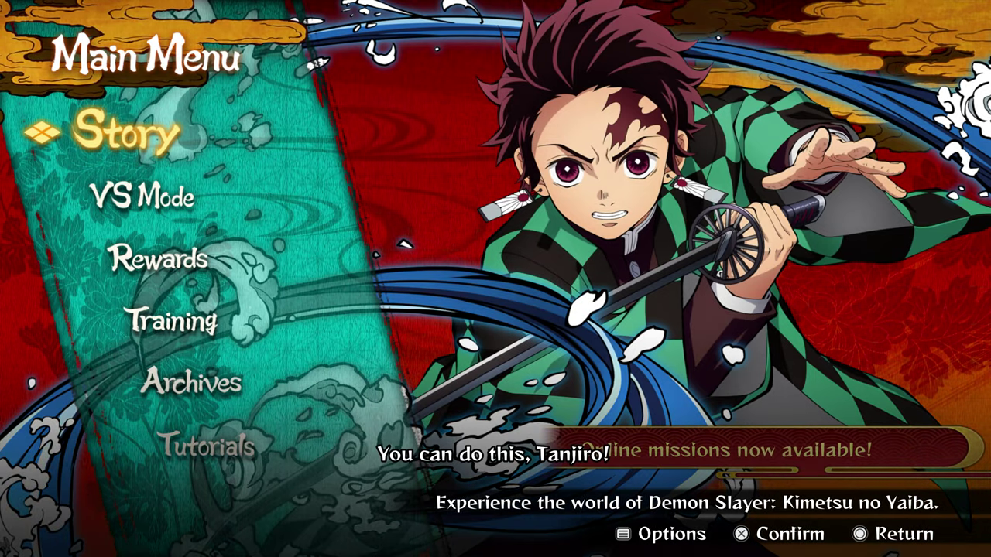
Step: Open the game options from the main menu and go to the Sound Settings category
key(Down)
key(Down)
key(Down)
key(Escape)
key(Down)
key(Down)
key(Down)
key(Down)
key(Down)
key(Down)
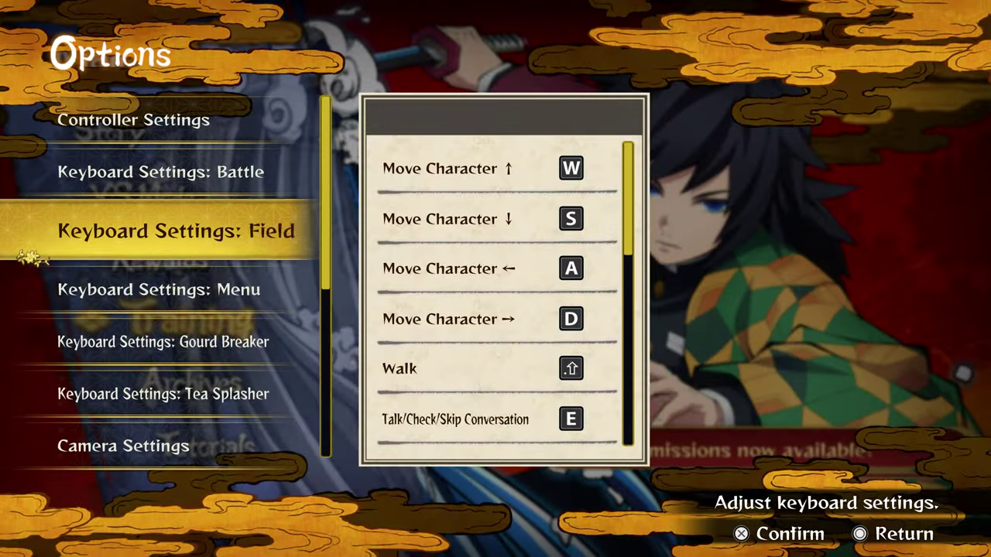
key(Down)
key(Down)
key(Down)
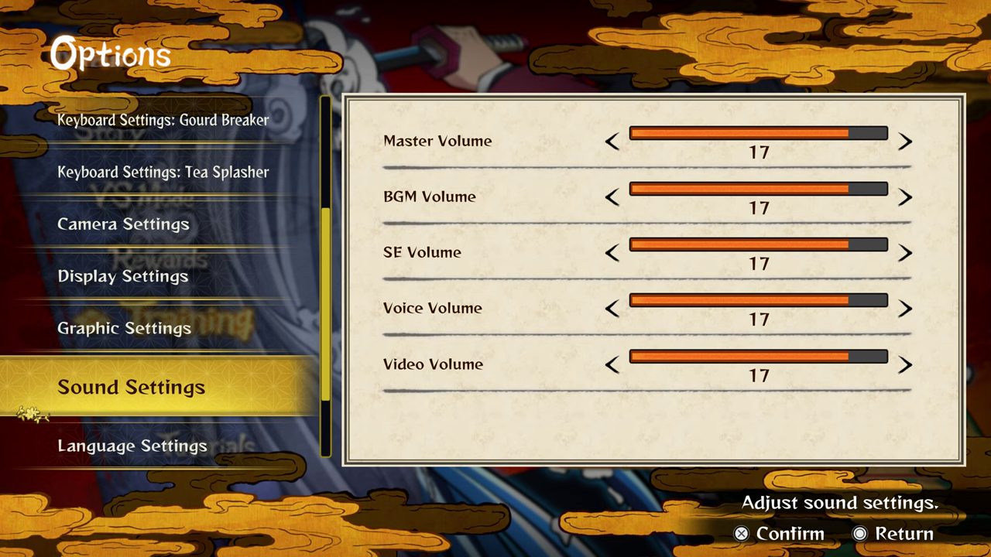
Step: Enter the sound settings and set the Master Volume to 5
key(Return)
key(Left)
key(Left)
key(Left)
key(Left)
key(Left)
key(Left)
key(Left)
key(Left)
key(Left)
key(Left)
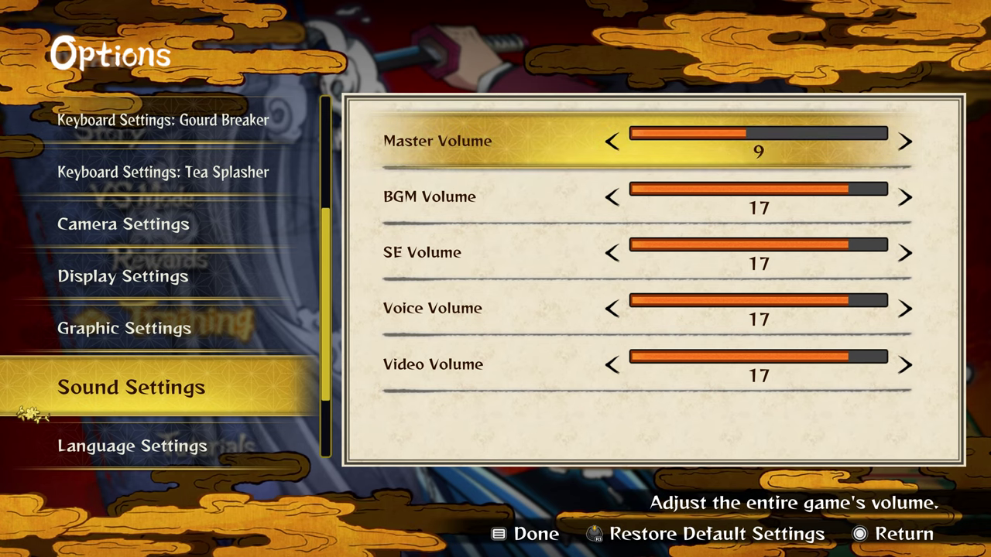
key(Left)
key(Left)
Step: Lower the BGM Volume to 6 in the sound settings
key(Down)
key(Left)
key(Left)
key(Left)
key(Left)
key(Left)
key(Left)
key(Left)
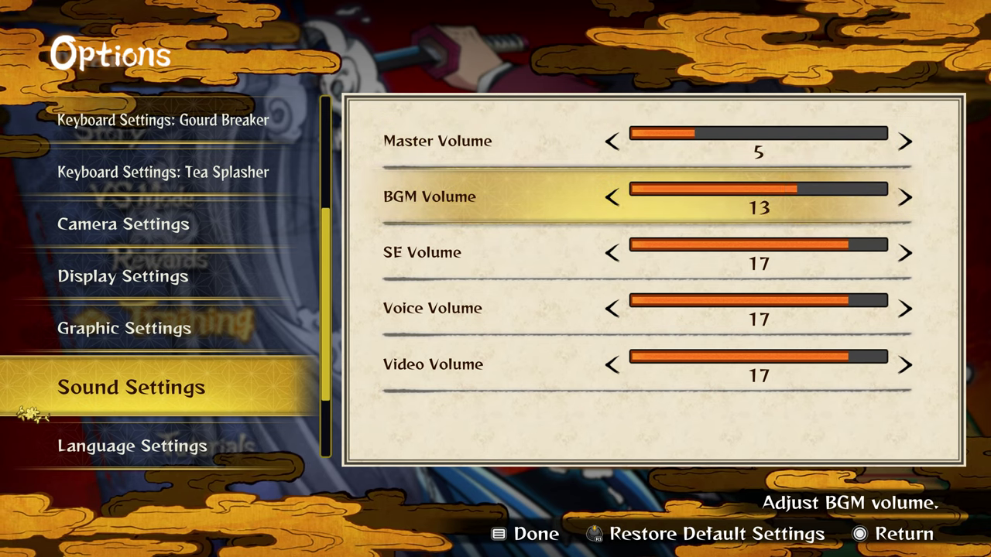
key(Left)
key(Left)
key(Left)
key(Left)
Step: Lower the SE Volume to 6 in the sound settings
key(Down)
key(Left)
key(Left)
key(Left)
key(Left)
key(Left)
key(Left)
key(Left)
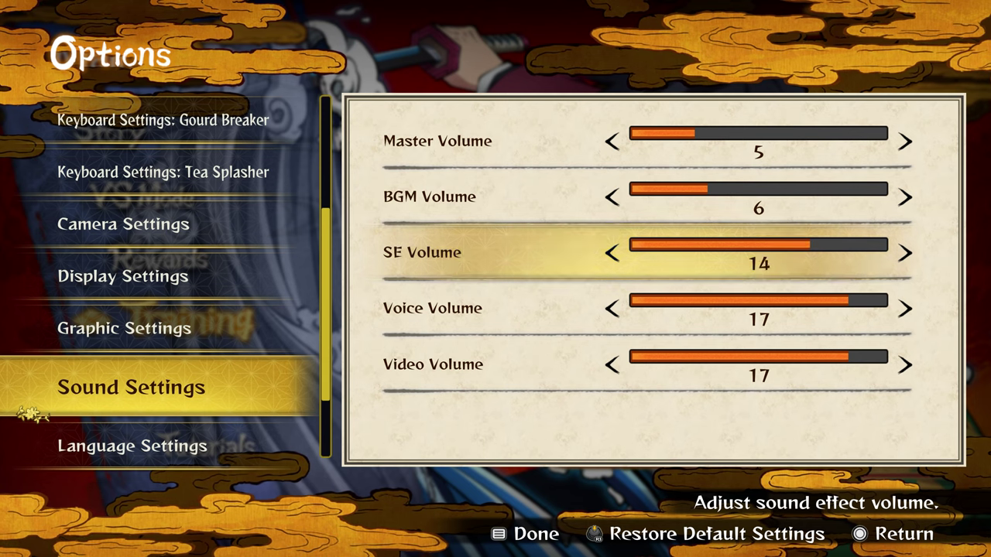
key(Left)
key(Left)
key(Left)
key(Left)
Step: Lower the Voice Volume to 6 in the sound settings
key(Down)
key(Left)
key(Left)
key(Left)
key(Left)
key(Left)
key(Left)
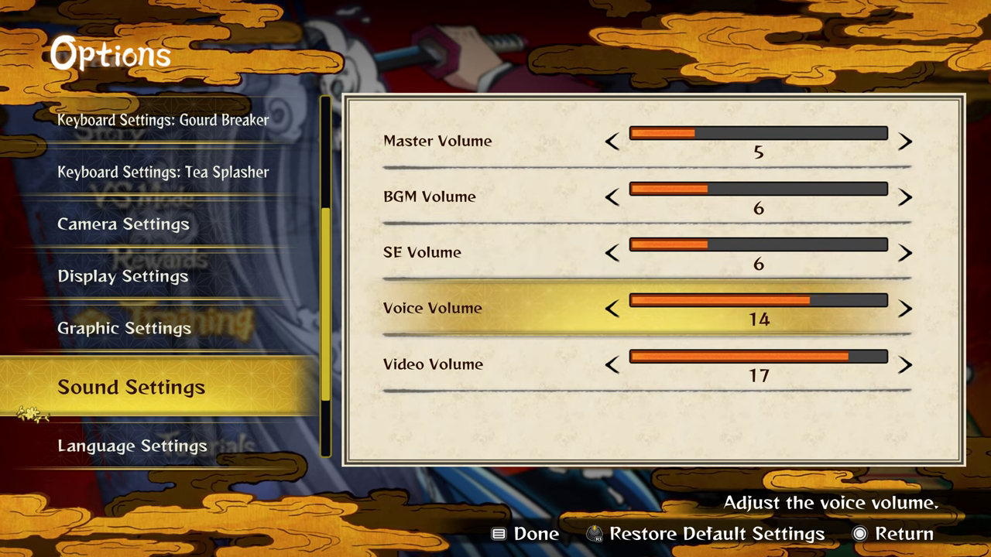
key(Left)
key(Left)
key(Left)
key(Left)
key(Left)
Step: Lower the Video Volume to 6 in the sound settings
key(Down)
key(Left)
key(Left)
key(Left)
key(Left)
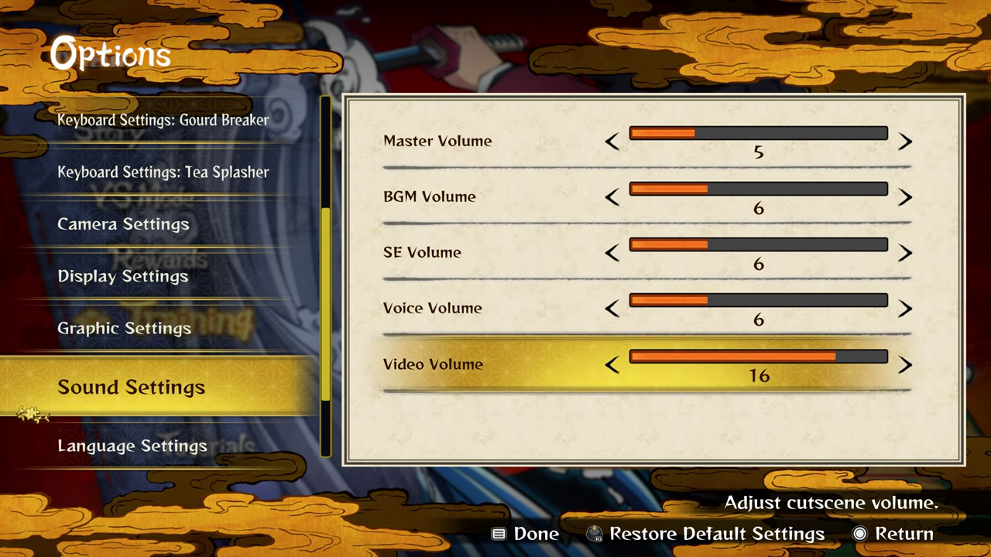
key(Left)
key(Left)
key(Left)
key(Left)
key(Left)
key(Left)
key(Left)
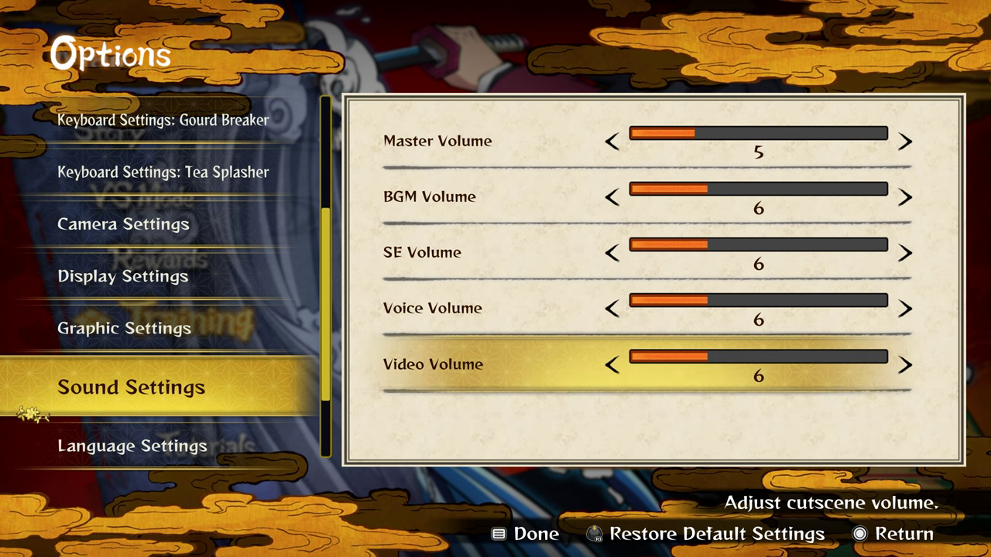
Step: Apply the changed sound settings and leave the options for the main menu
key(Escape)
key(Up)
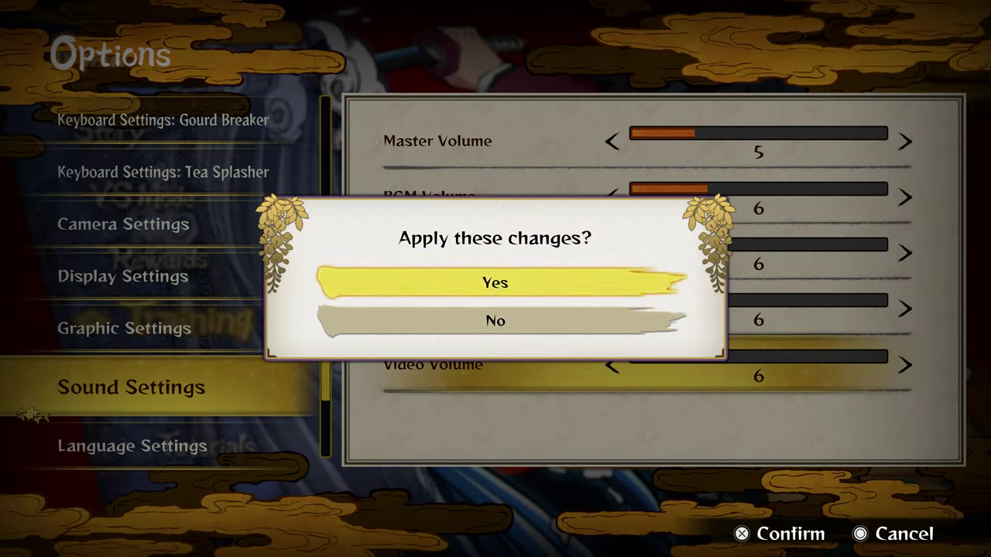
key(Return)
key(Escape)
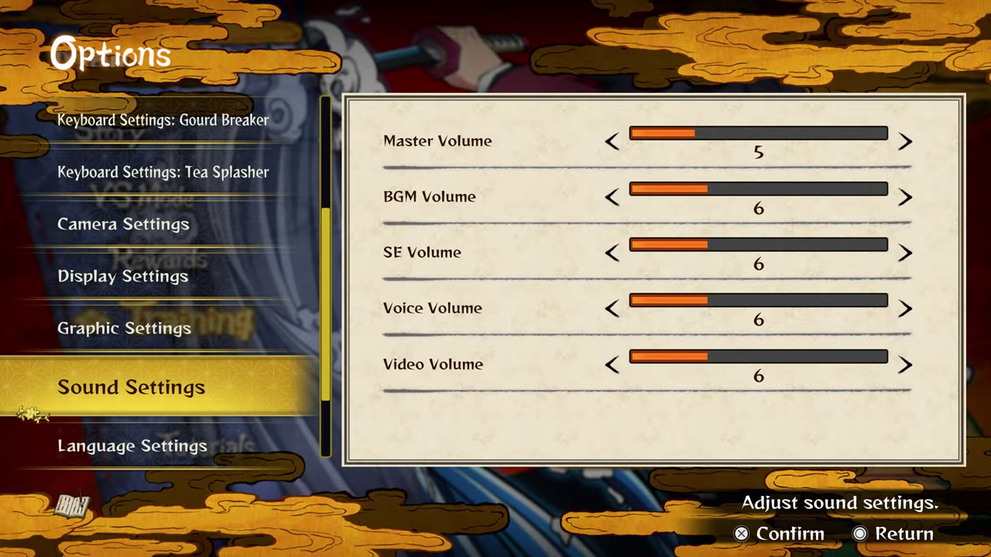
key(Escape)
Step: Browse the main menu entries between Story and Tutorials in both directions to check the controller navigation
key(Down)
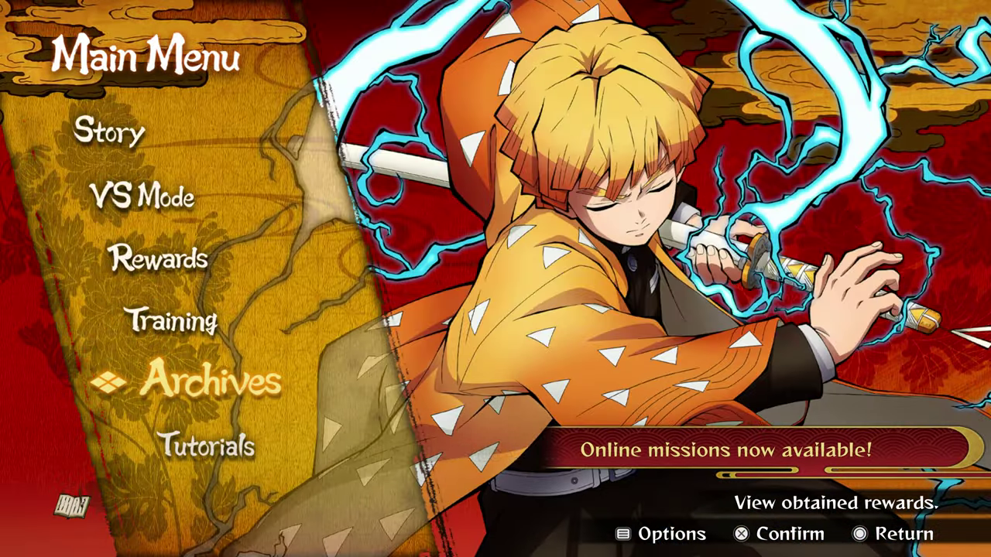
key(Down)
key(Up)
key(Up)
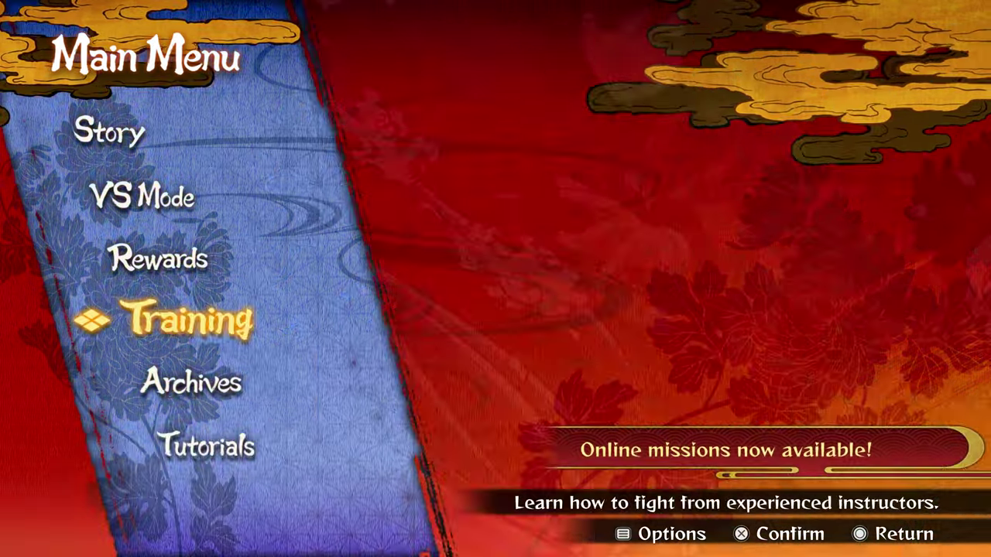
key(Up)
key(Up)
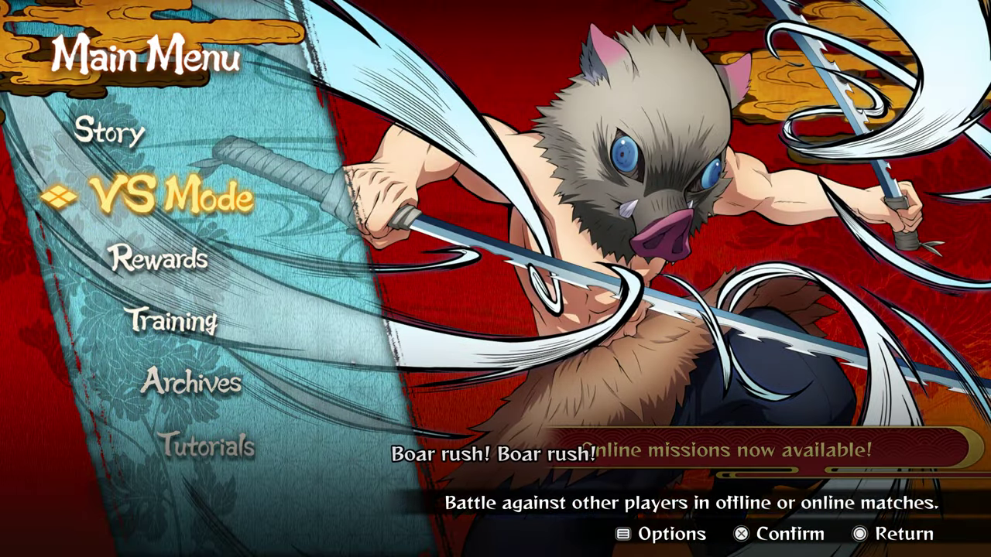
key(Up)
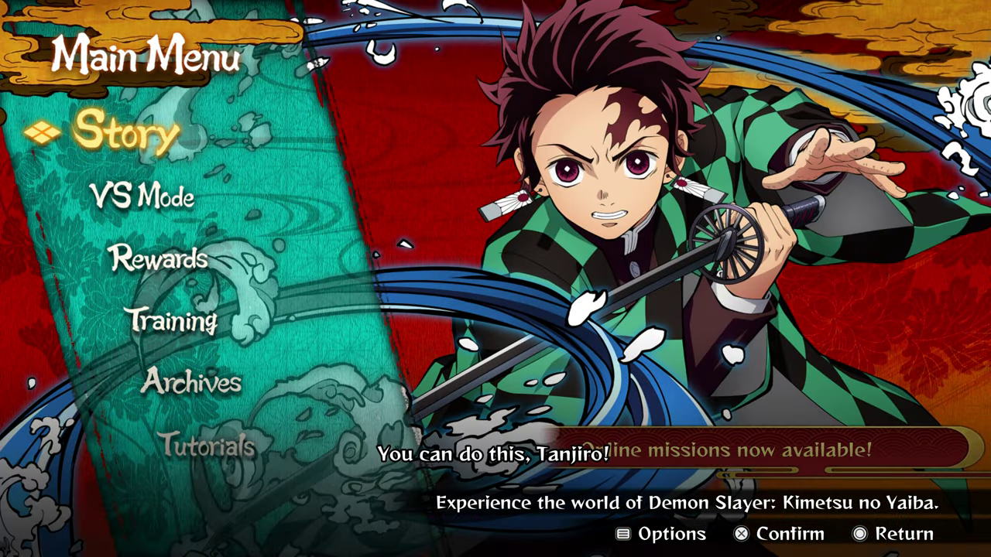
key(Down)
key(Down)
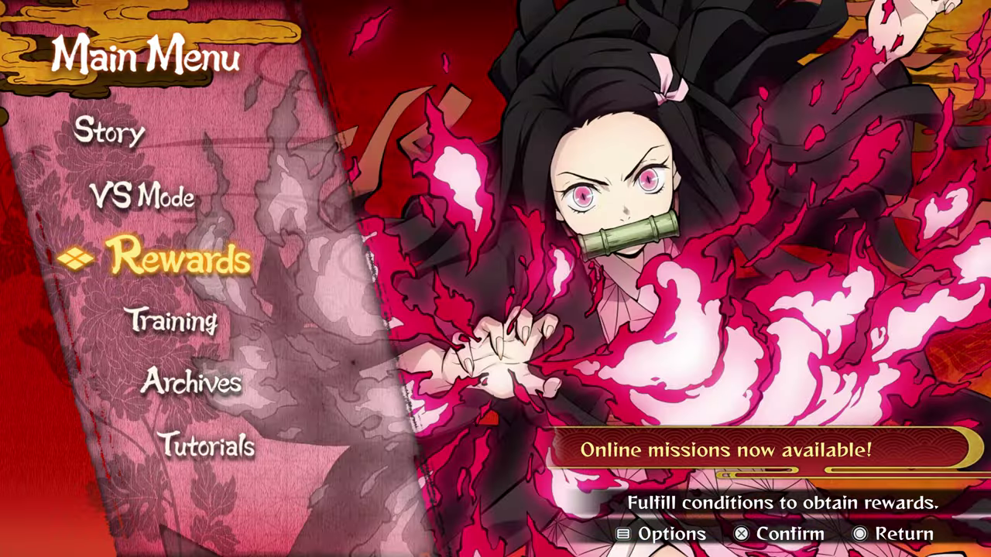
key(Down)
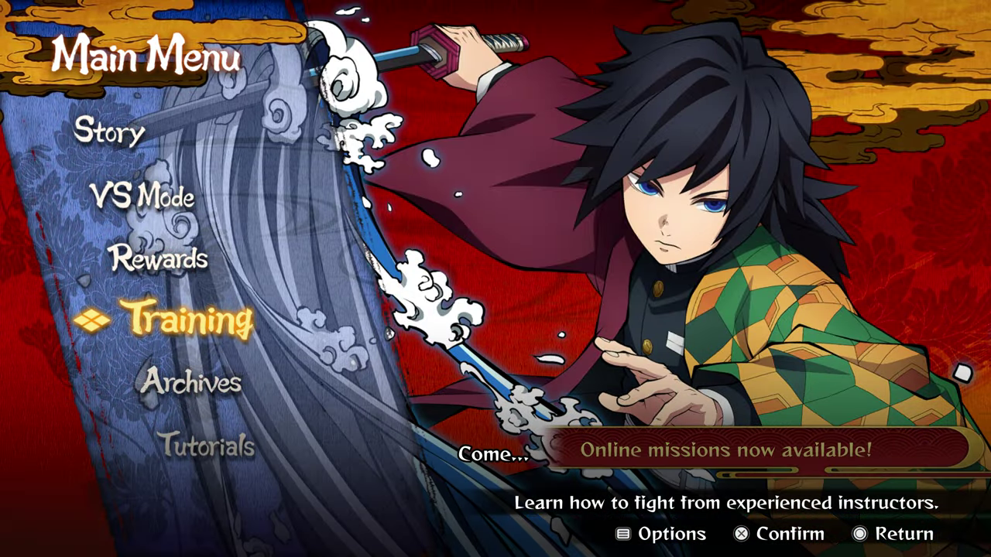
key(Down)
key(Down)
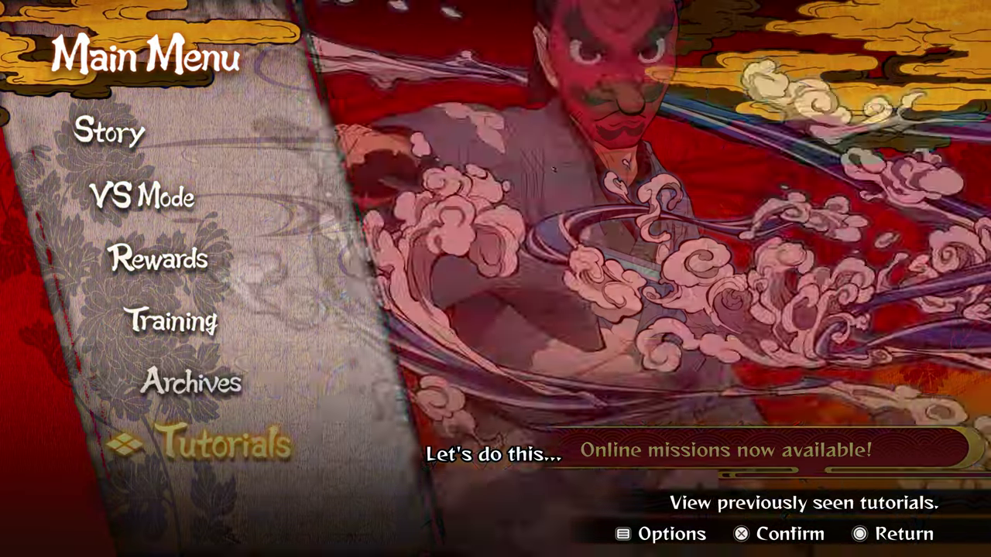
key(Up)
key(Up)
key(Up)
key(Up)
key(Up)
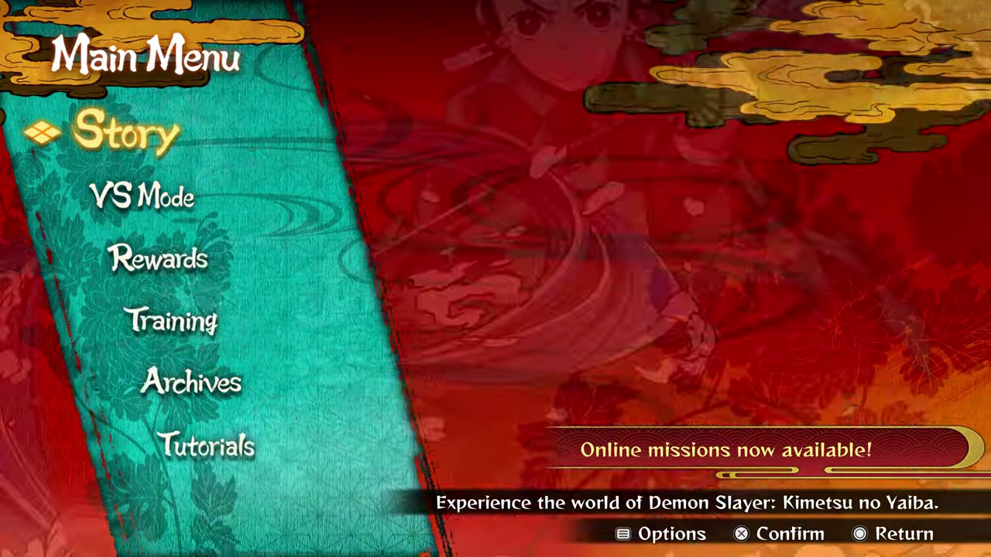